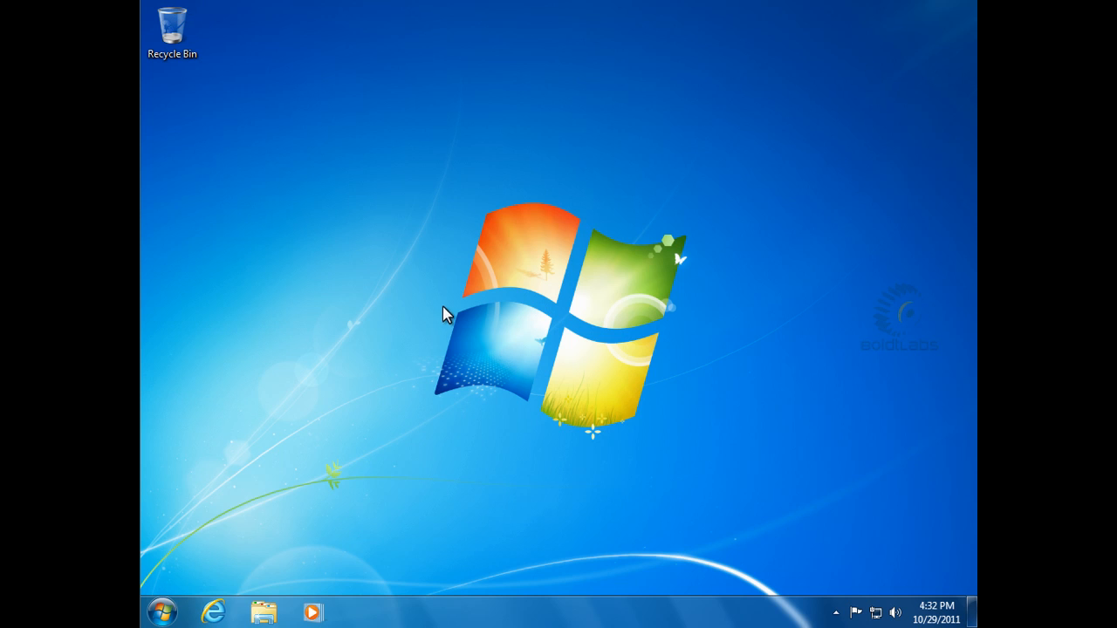
Open Remote Desktop Connection from the Windows accessories and expand its full set of connection options
click(164, 614)
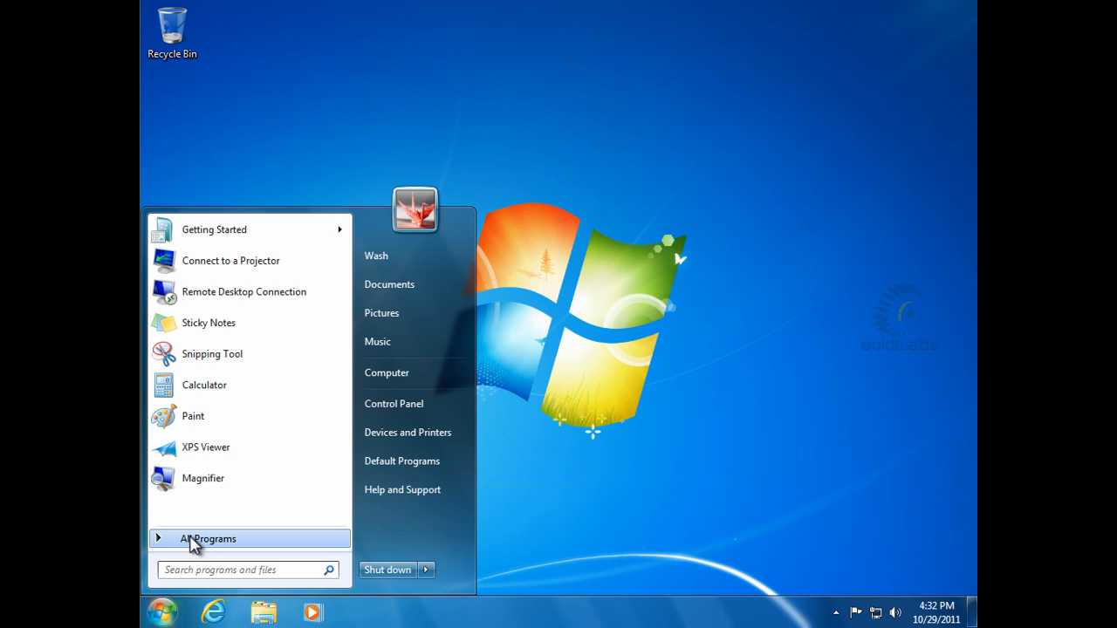
click(190, 539)
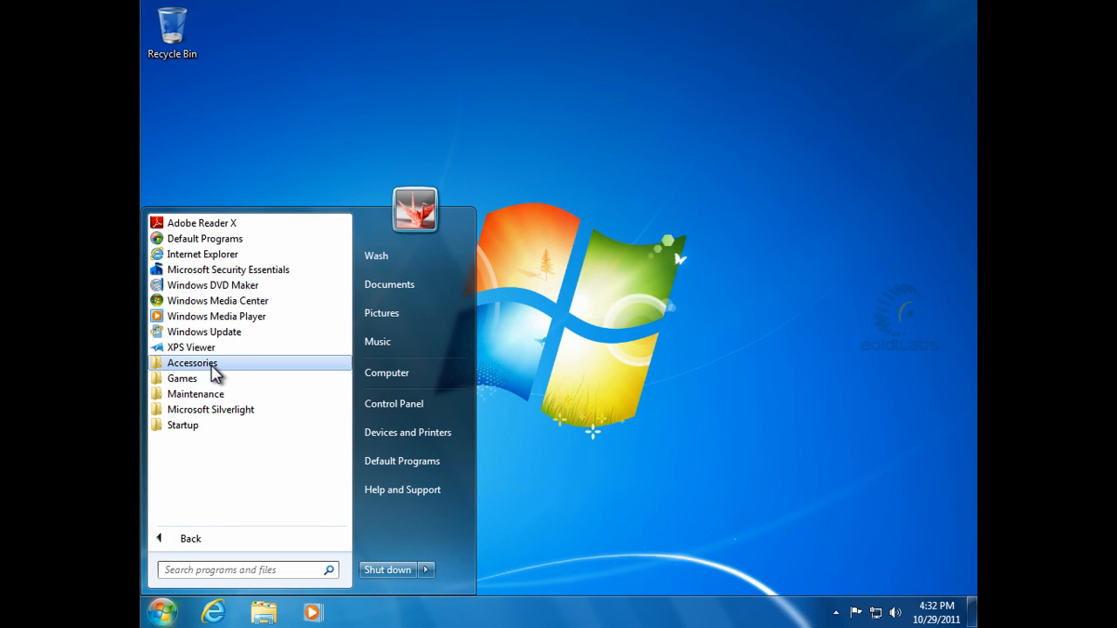
click(210, 363)
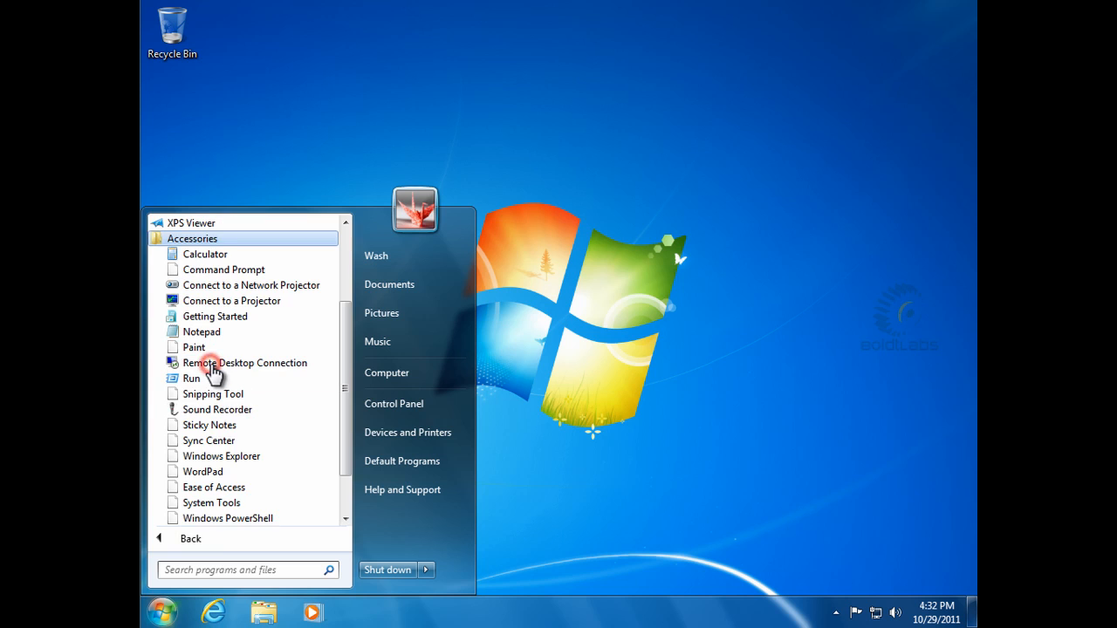
click(306, 365)
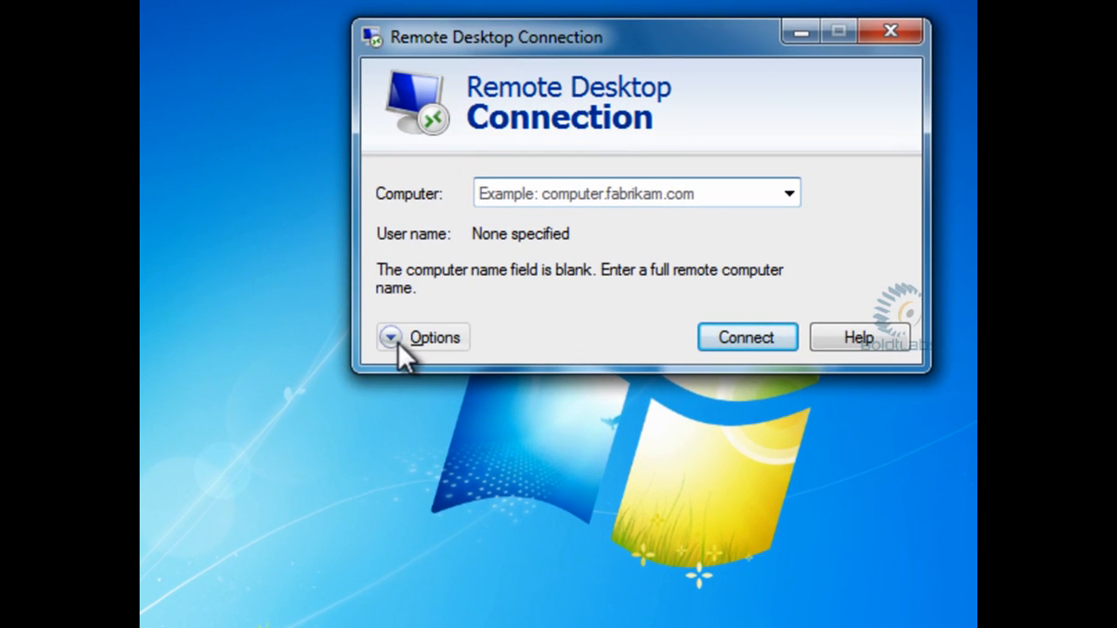
click(409, 293)
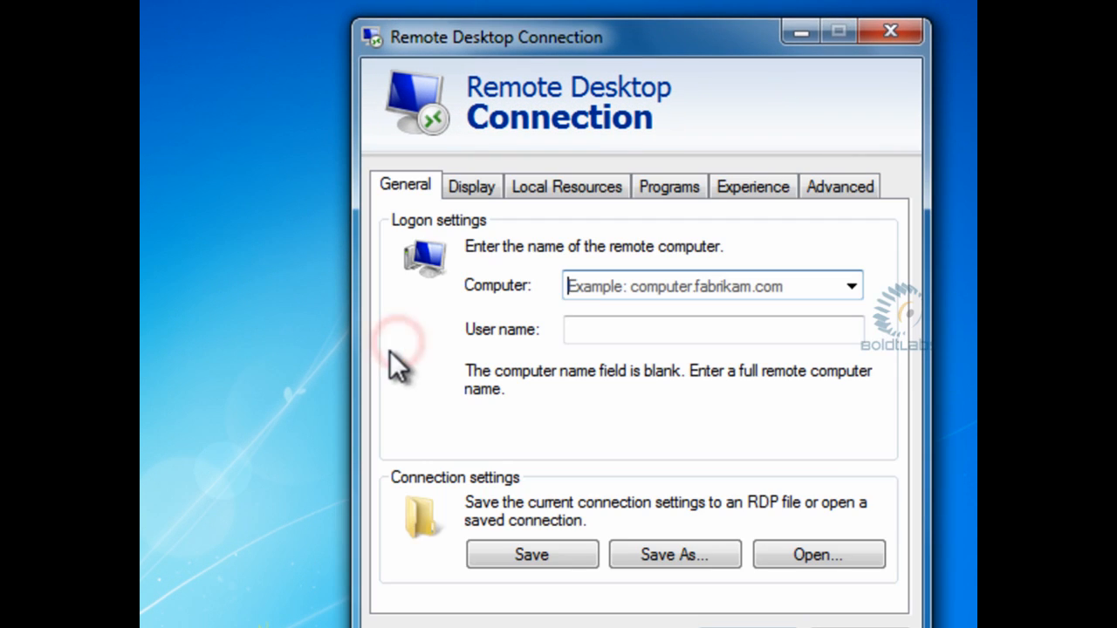
Set the color depth of the remote session to High Color (16 bit)
click(483, 186)
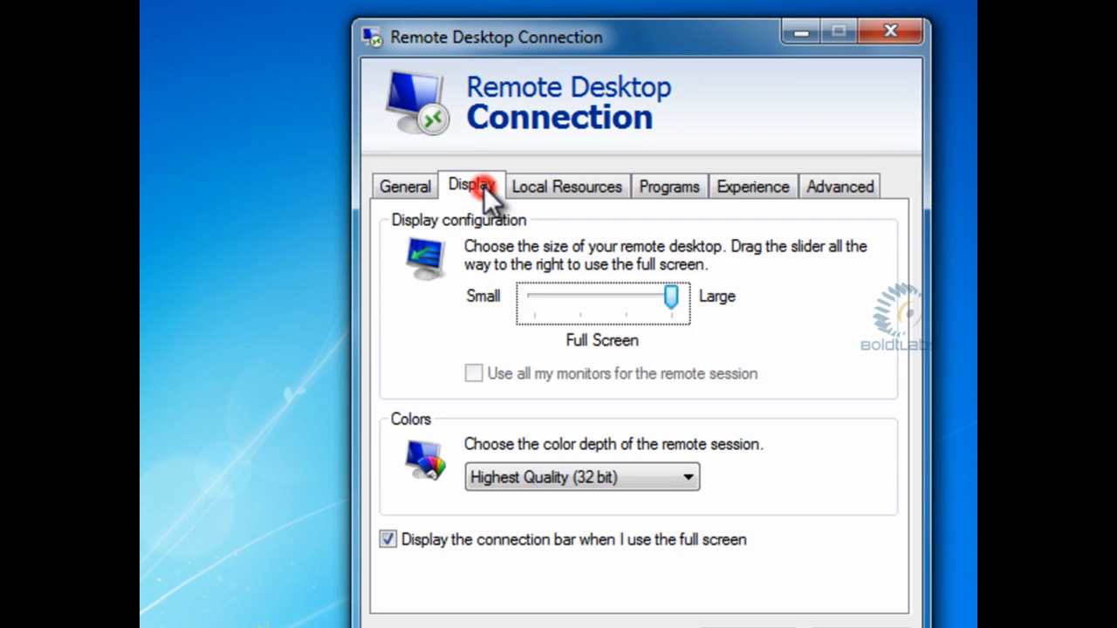
click(689, 476)
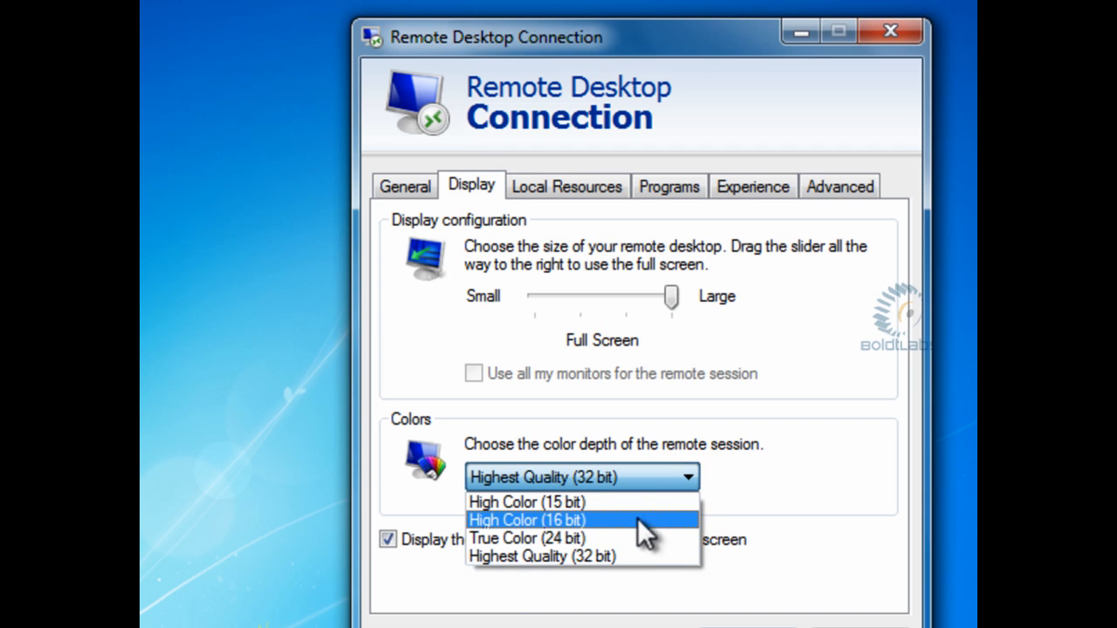
click(637, 520)
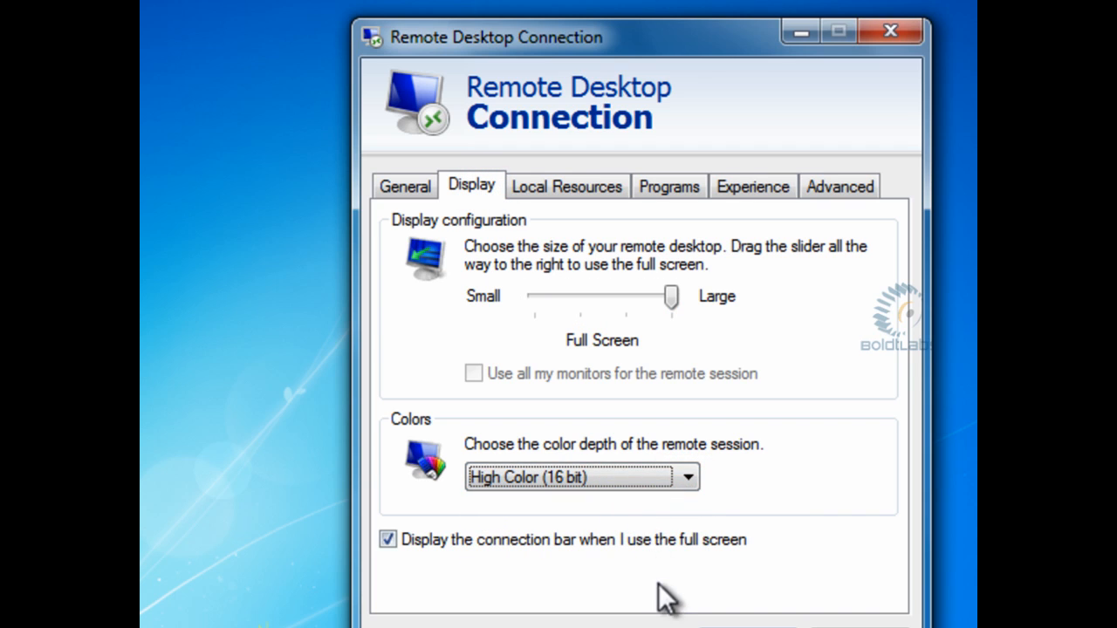
Set remote audio playback to Play on remote computer and exclude printers from the local devices used in the session
click(558, 190)
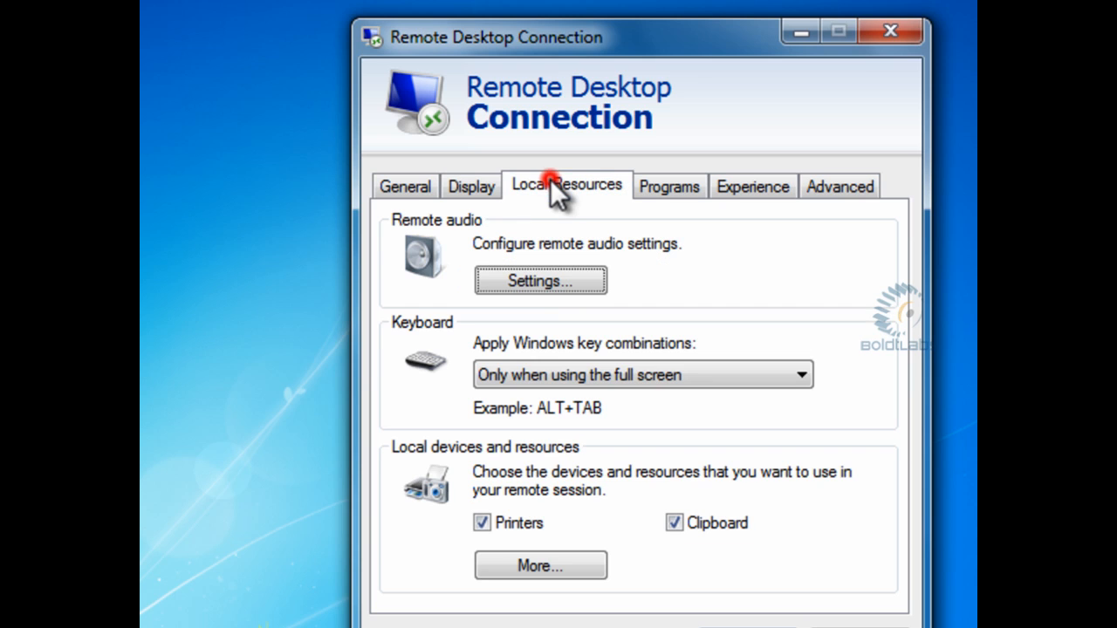
click(527, 278)
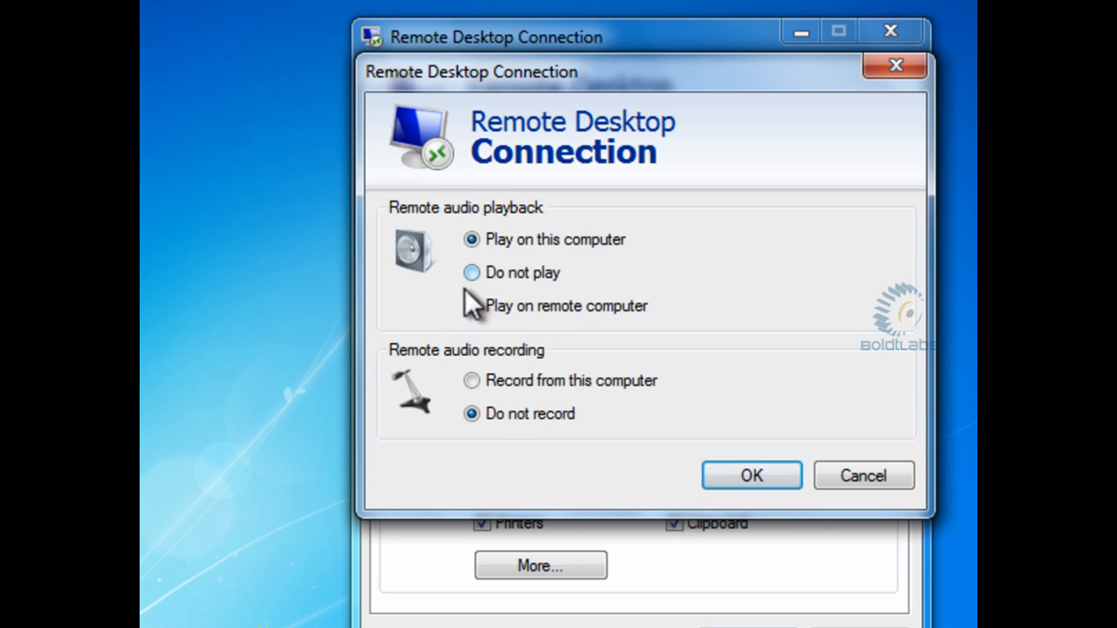
click(564, 307)
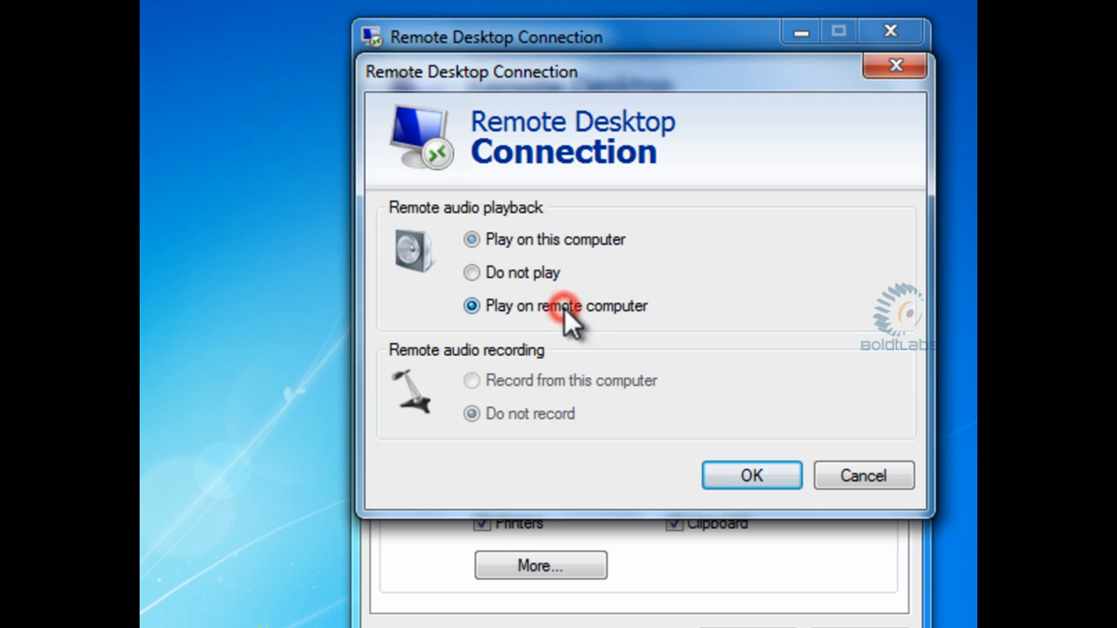
click(752, 475)
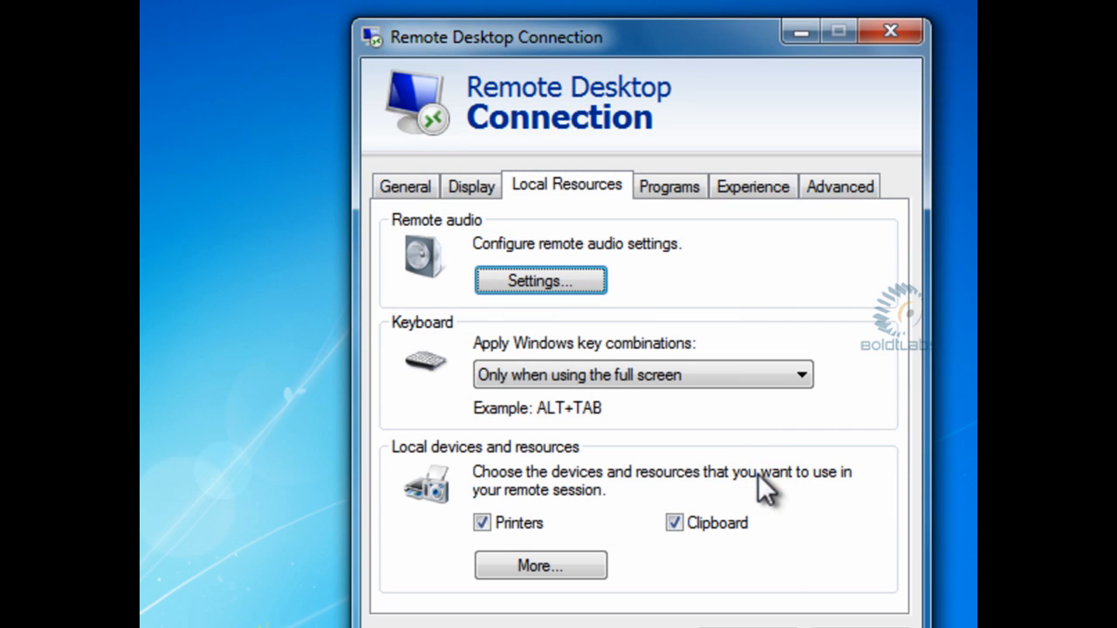
click(482, 525)
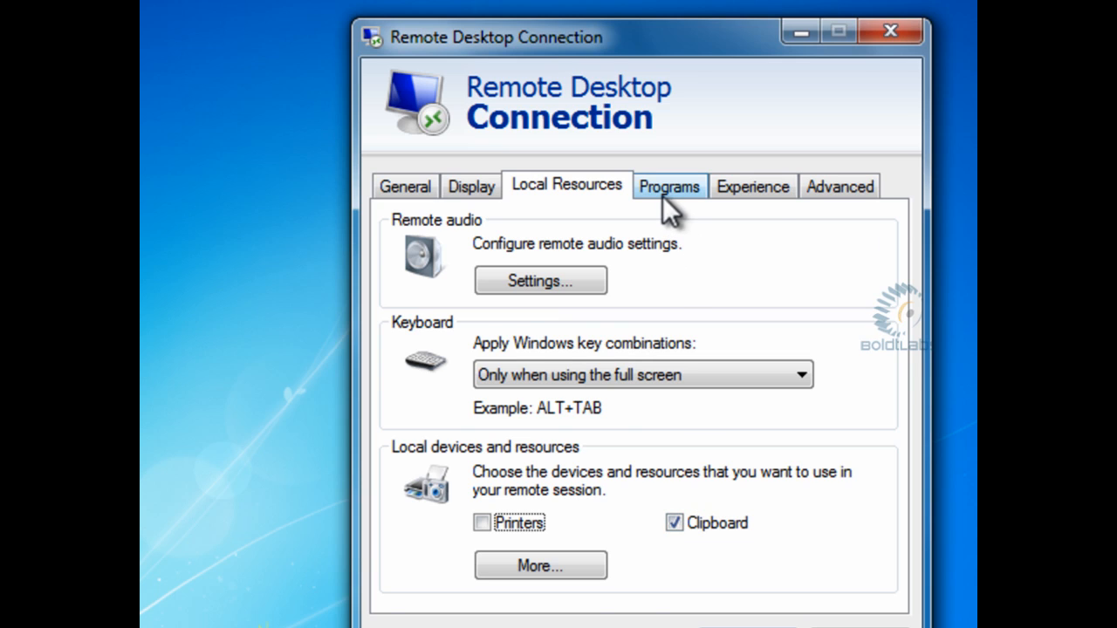
Disable visual styles and persistent bitmap caching in the connection's performance options
click(749, 194)
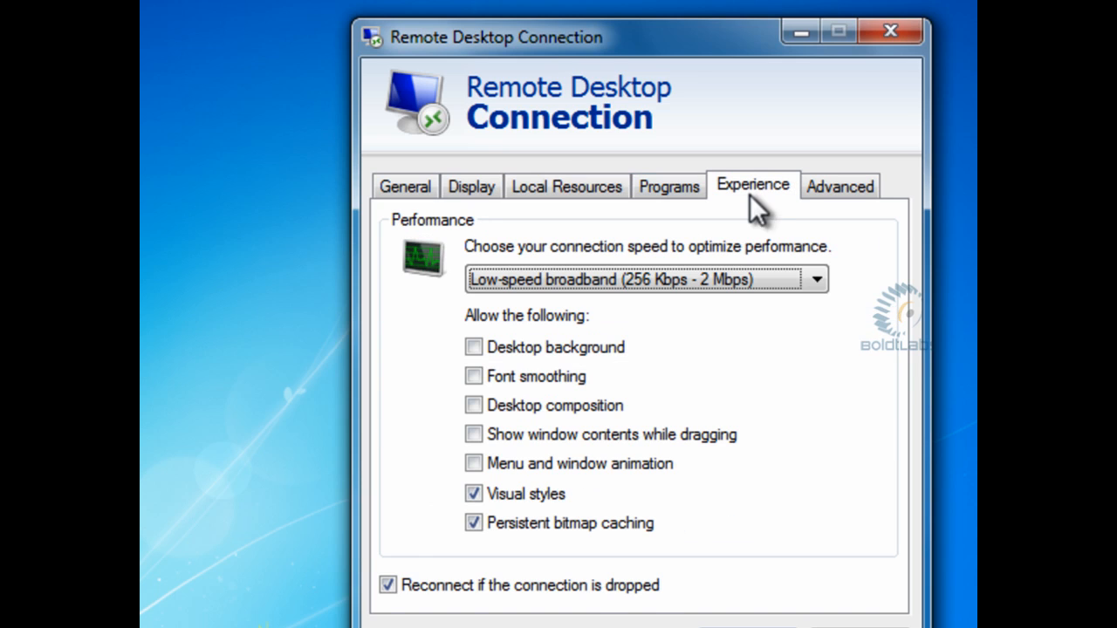
click(479, 493)
click(474, 524)
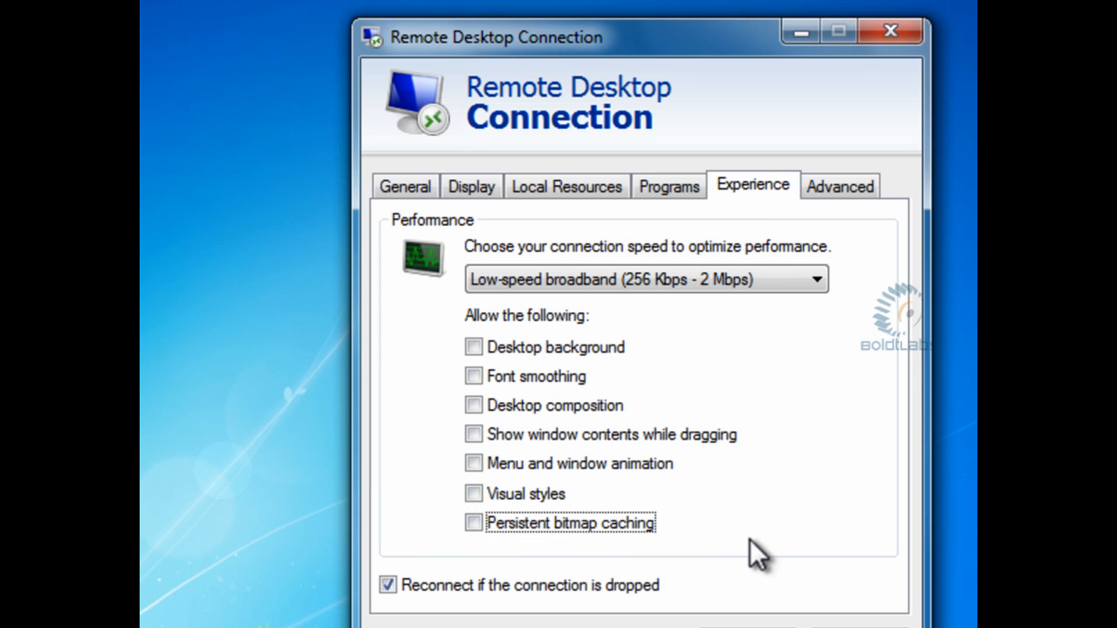
Enter 192.168.112.129 as the remote computer in the logon settings
click(403, 187)
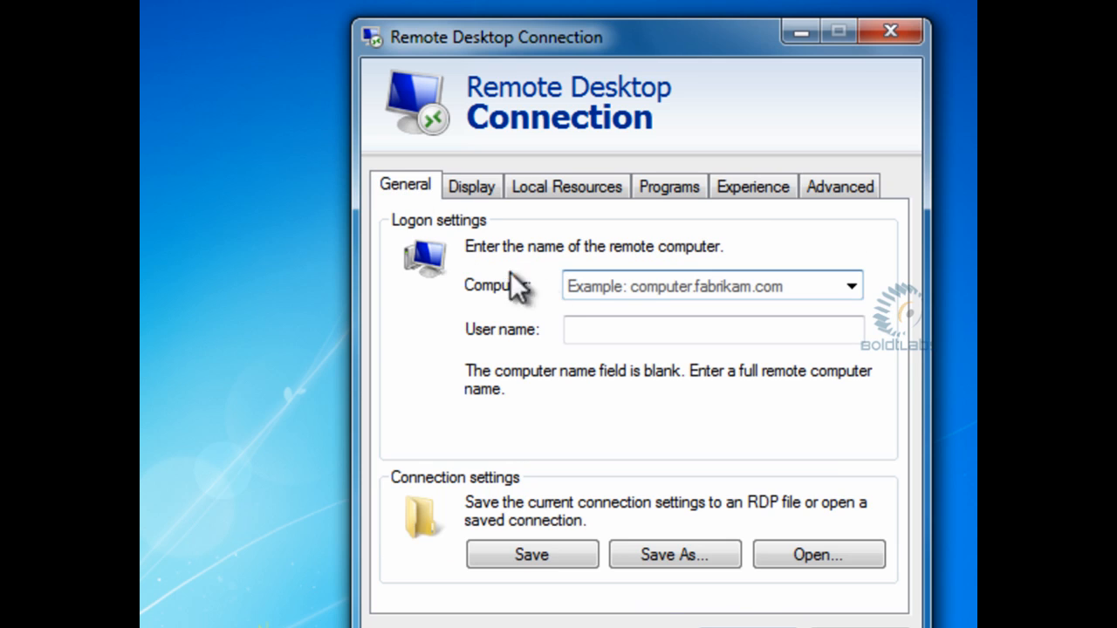
click(631, 288)
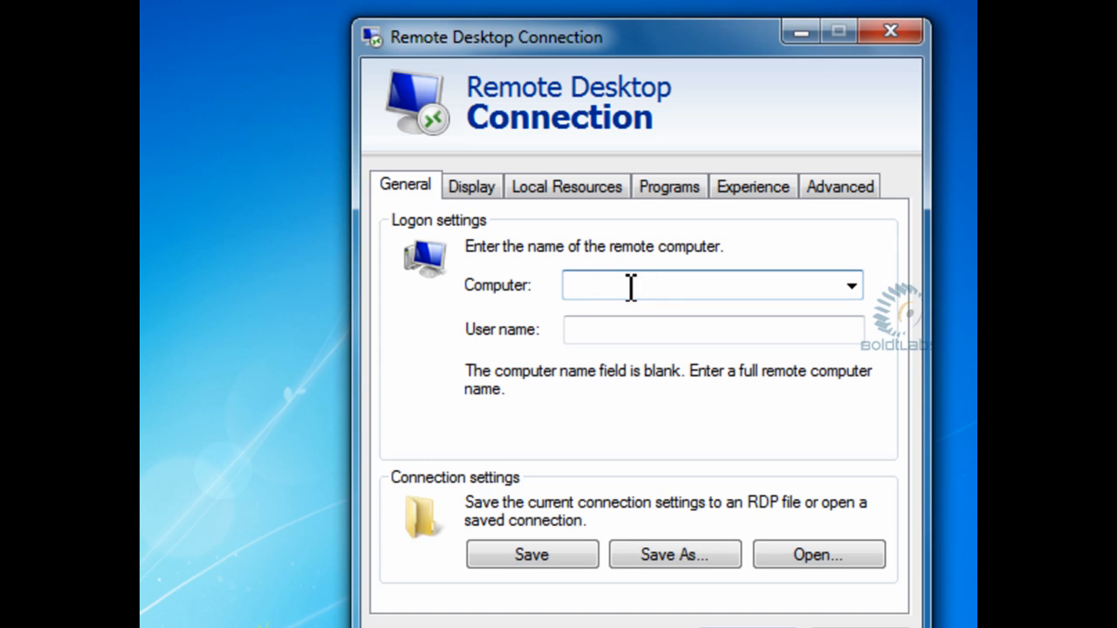
text(192)
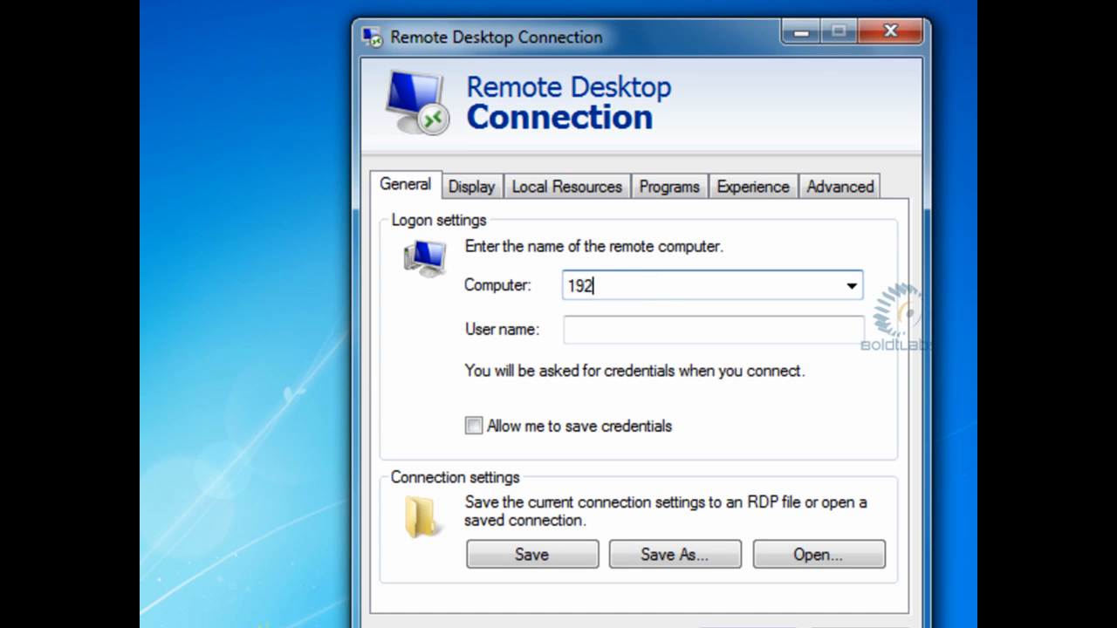
text(.168.112.129)
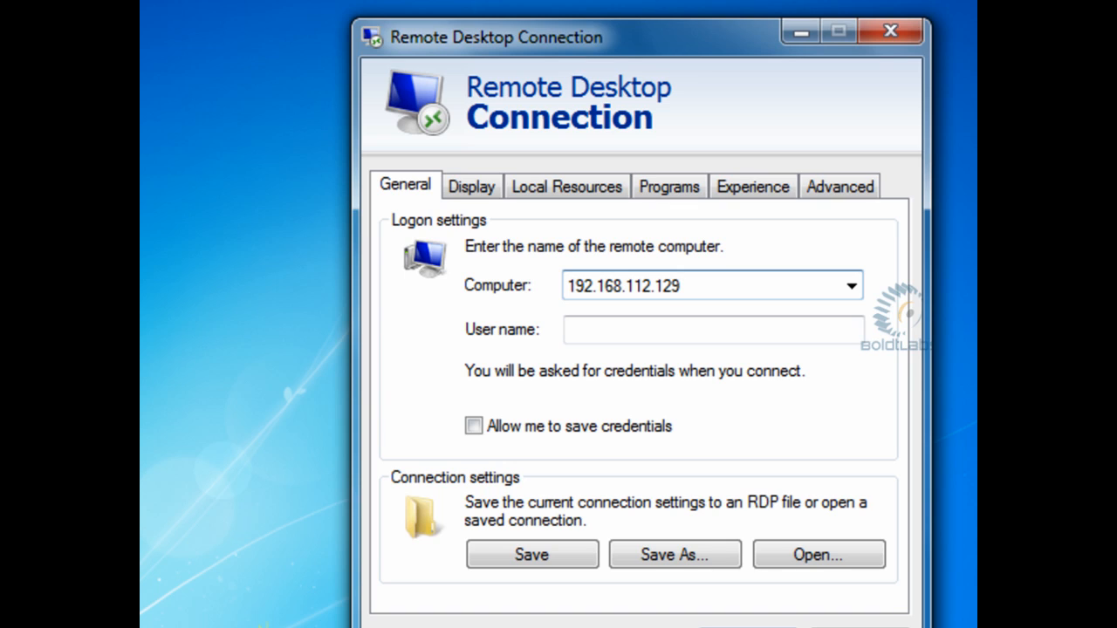
Enter the account's user name in the logon settings and allow credentials to be saved
click(647, 328)
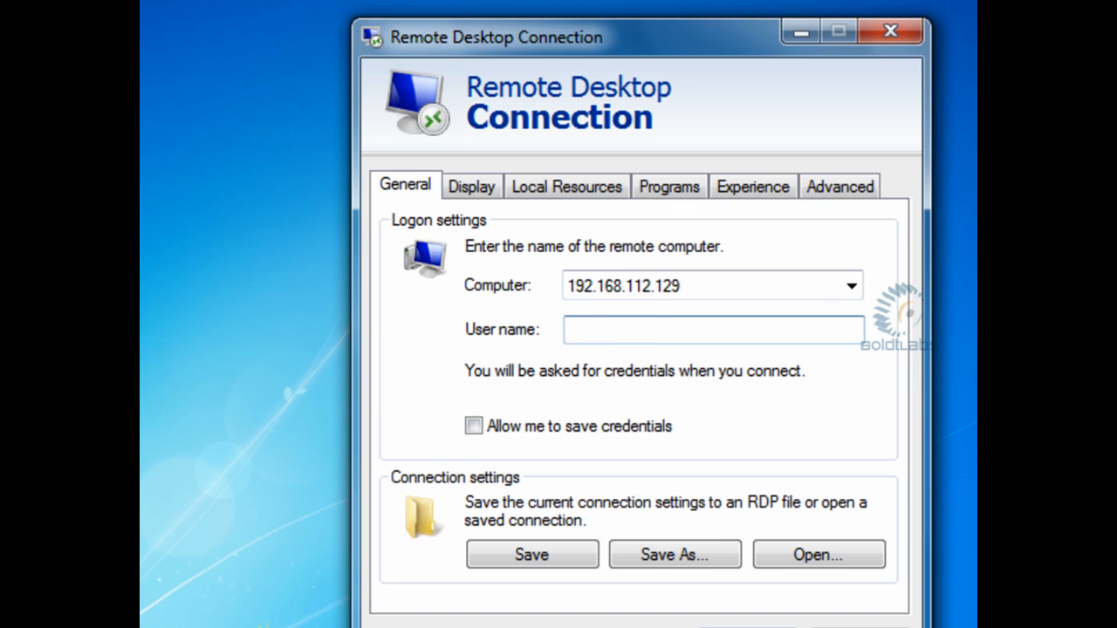
text(Mal)
key(Tab)
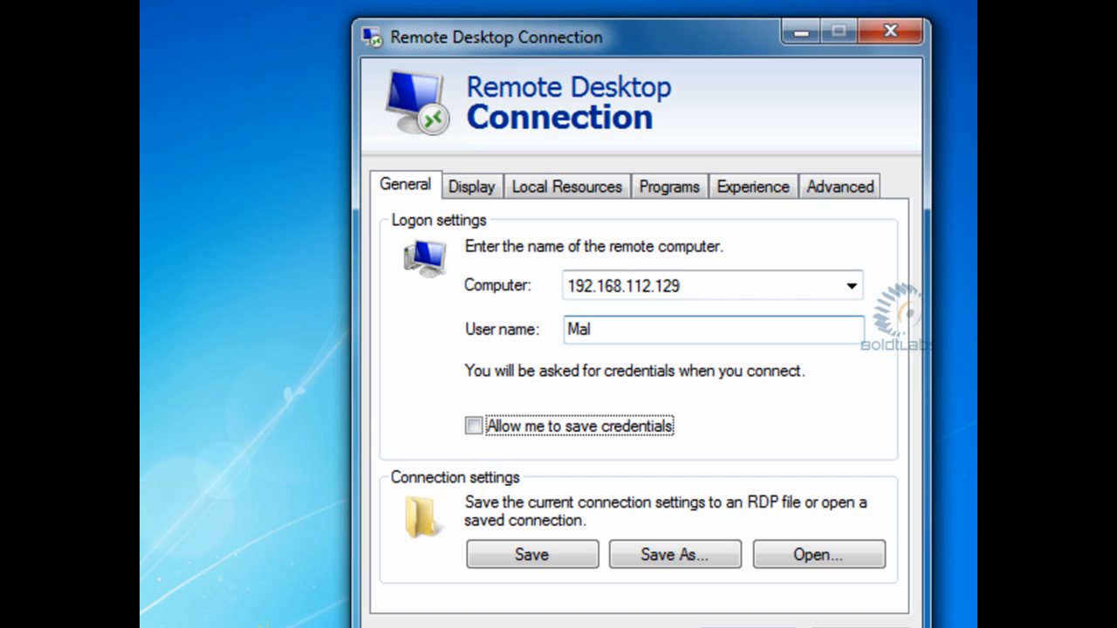
click(476, 425)
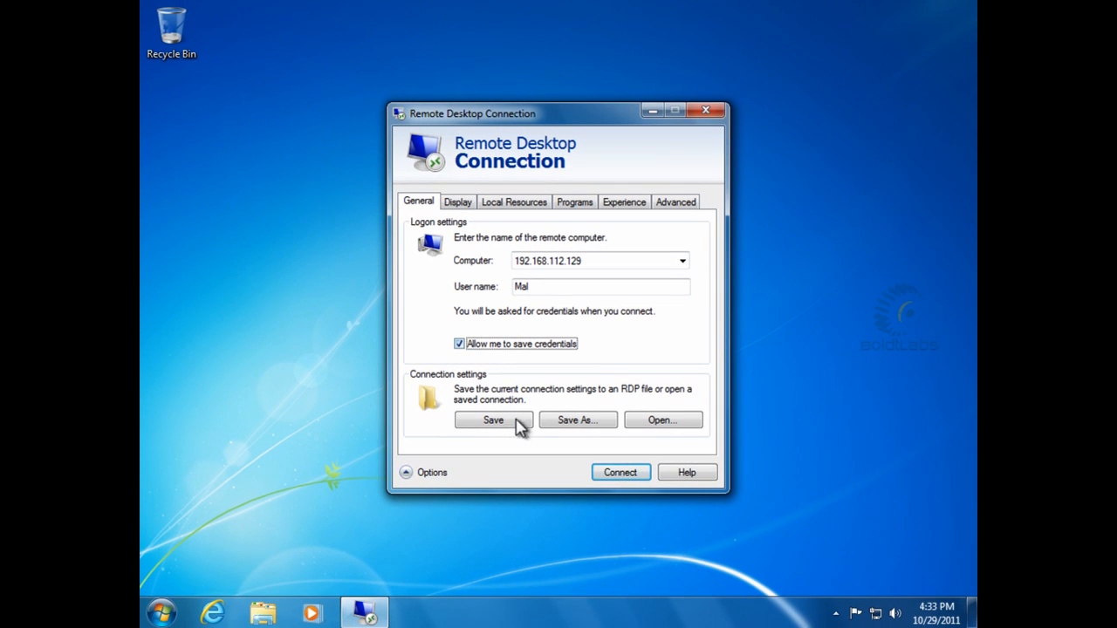
Save the connection settings as an RDP file named Mal on the Desktop
click(578, 420)
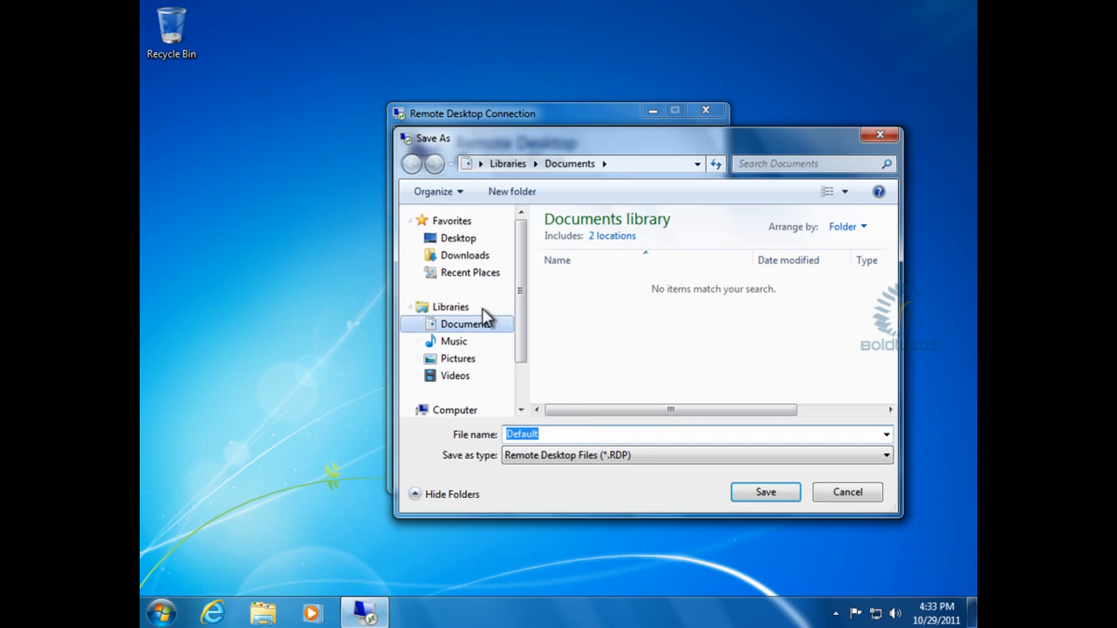
click(459, 239)
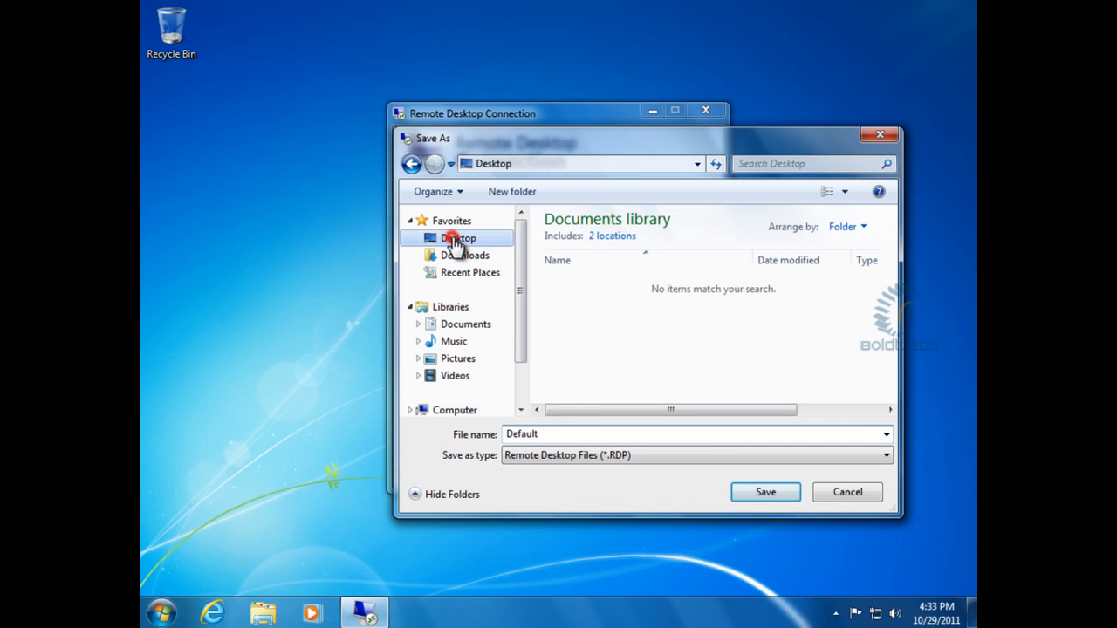
double_click(558, 434)
text(Mal)
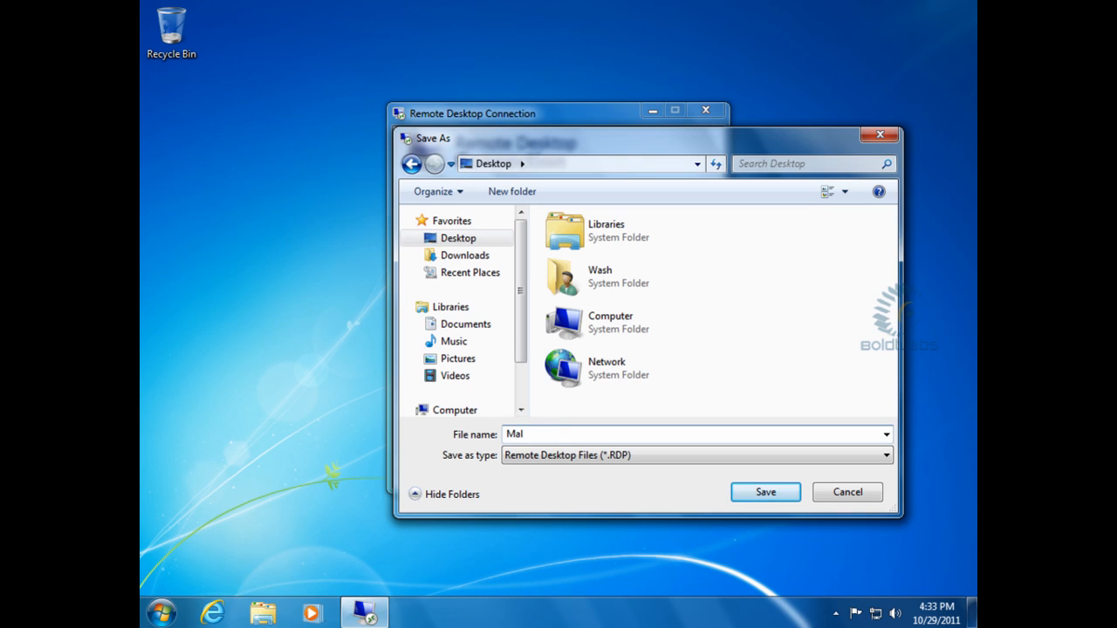
click(772, 496)
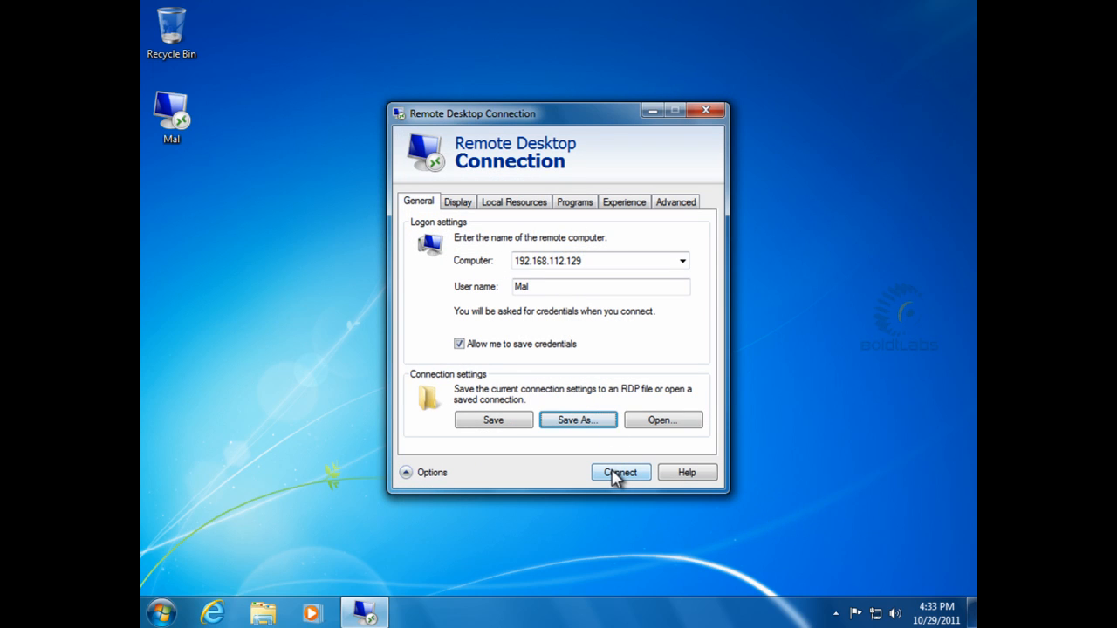
Start the connection to 192.168.112.129 and trust it, with no further trust prompts for this computer
click(616, 473)
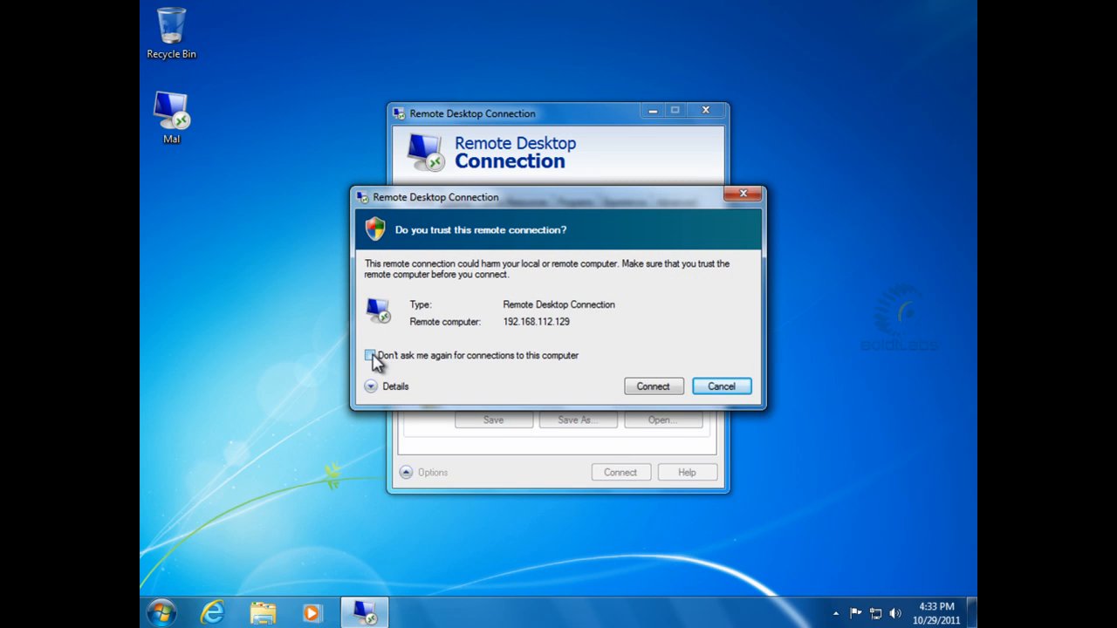
click(370, 356)
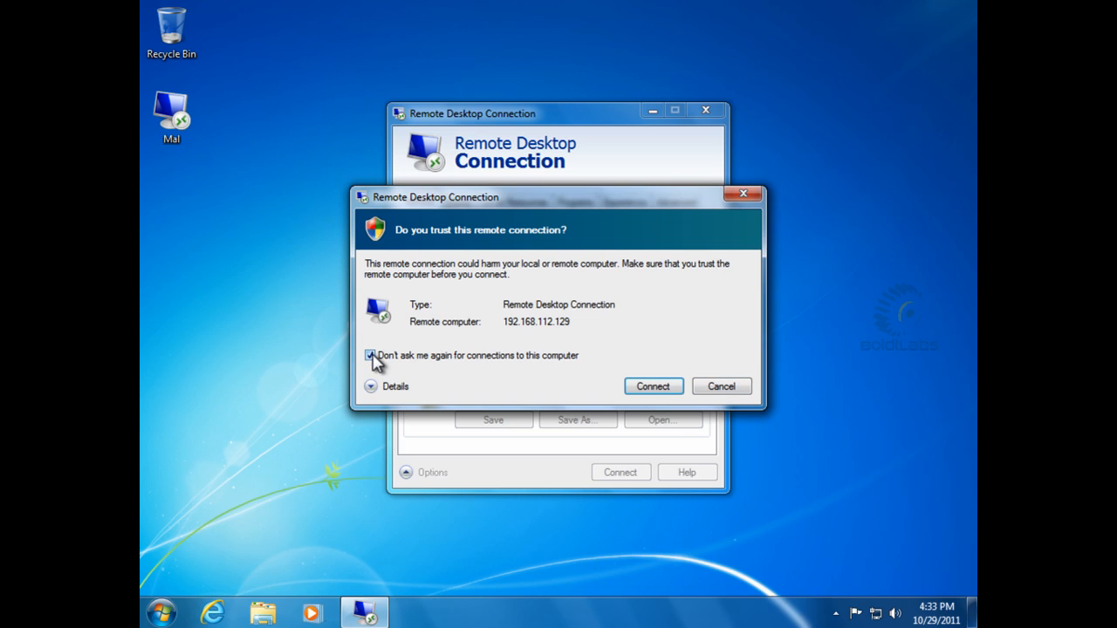
click(652, 387)
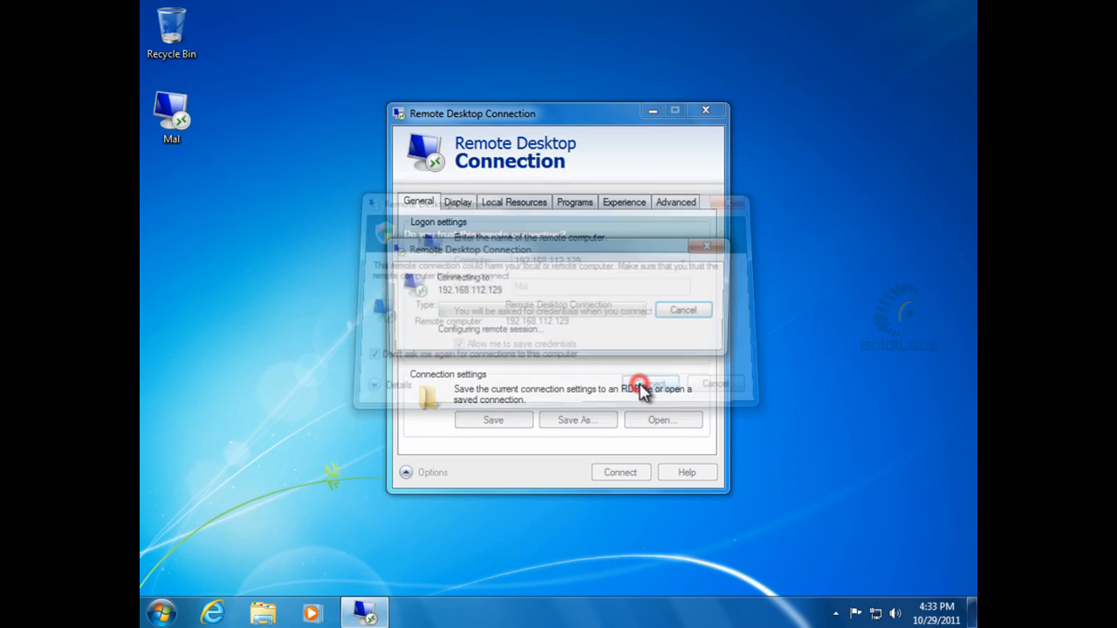
Enter the account password for the remote computer and submit the credentials
click(497, 267)
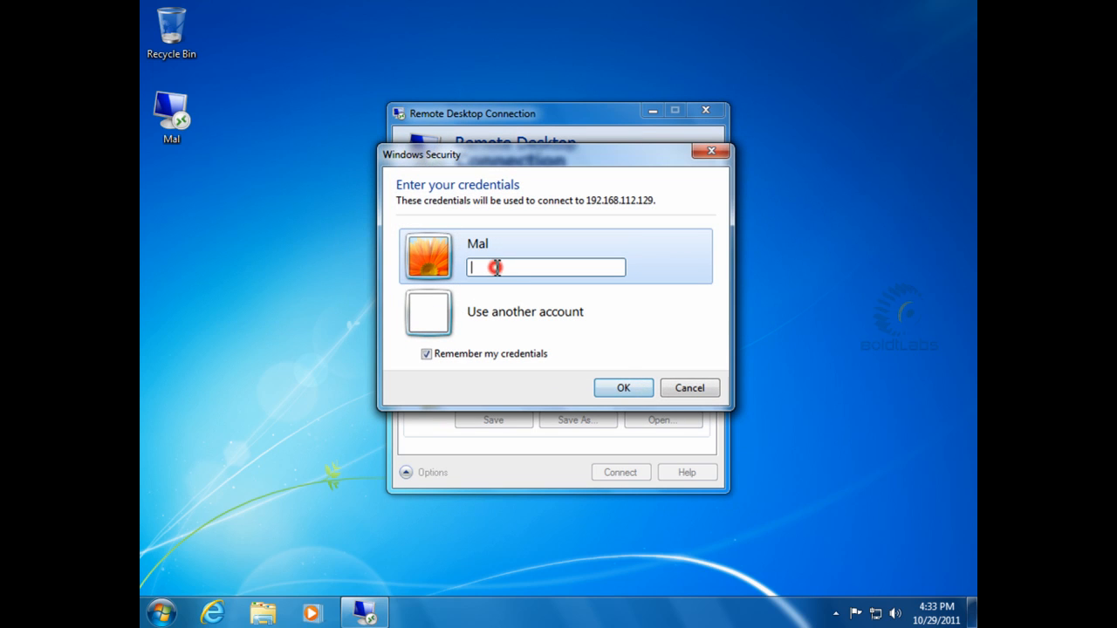
text(p)
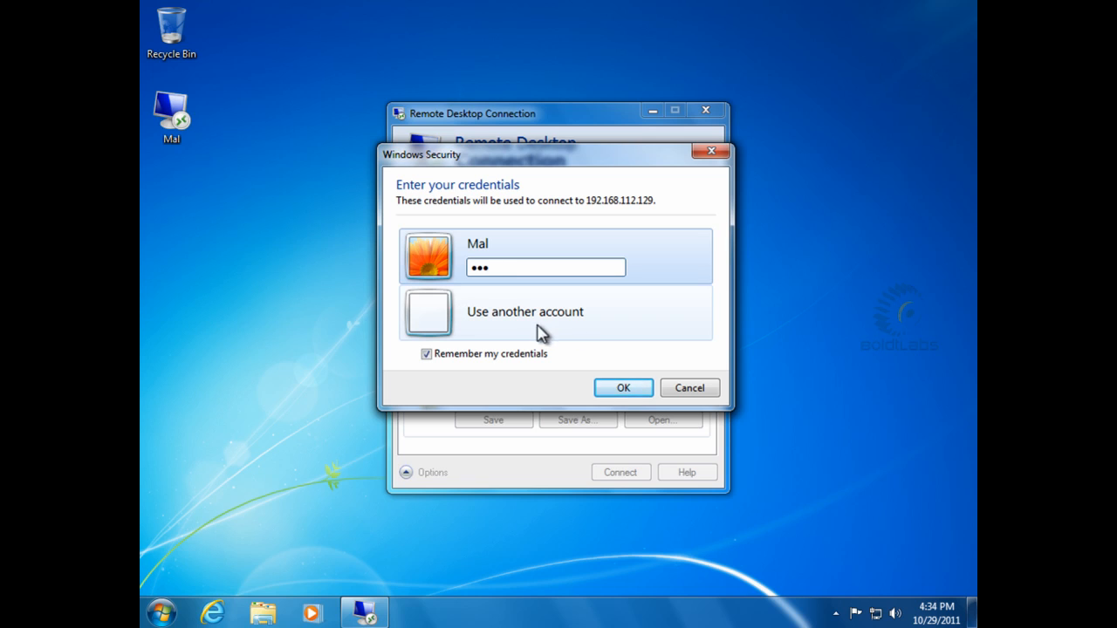
click(623, 389)
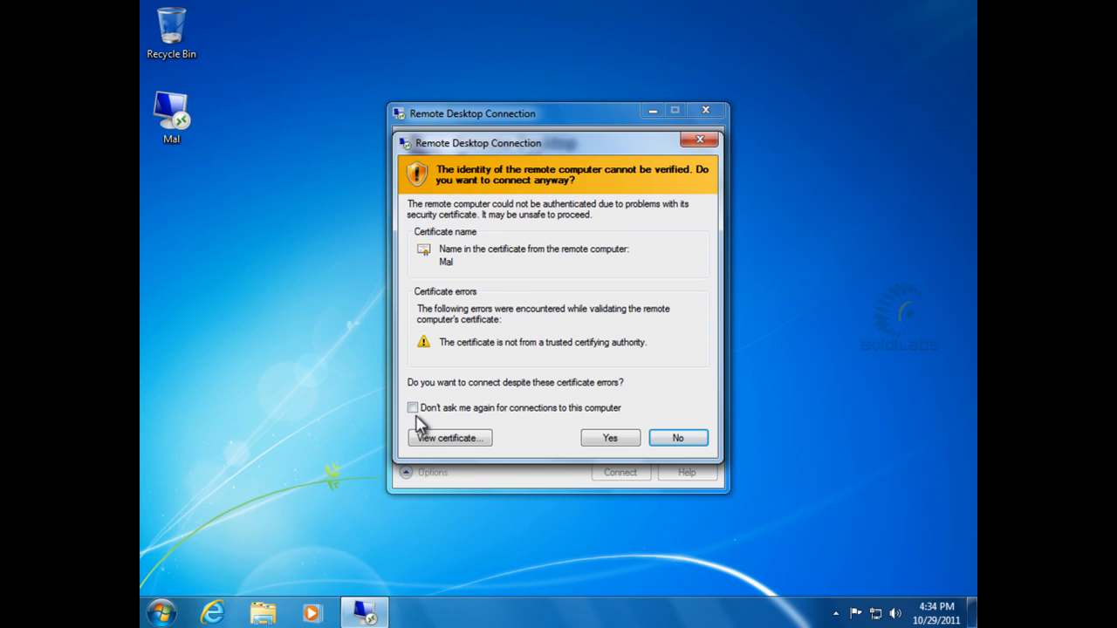
Connect despite the certificate errors without further prompts for this computer, and move the remote Calculator window slightly down and to the right
click(413, 408)
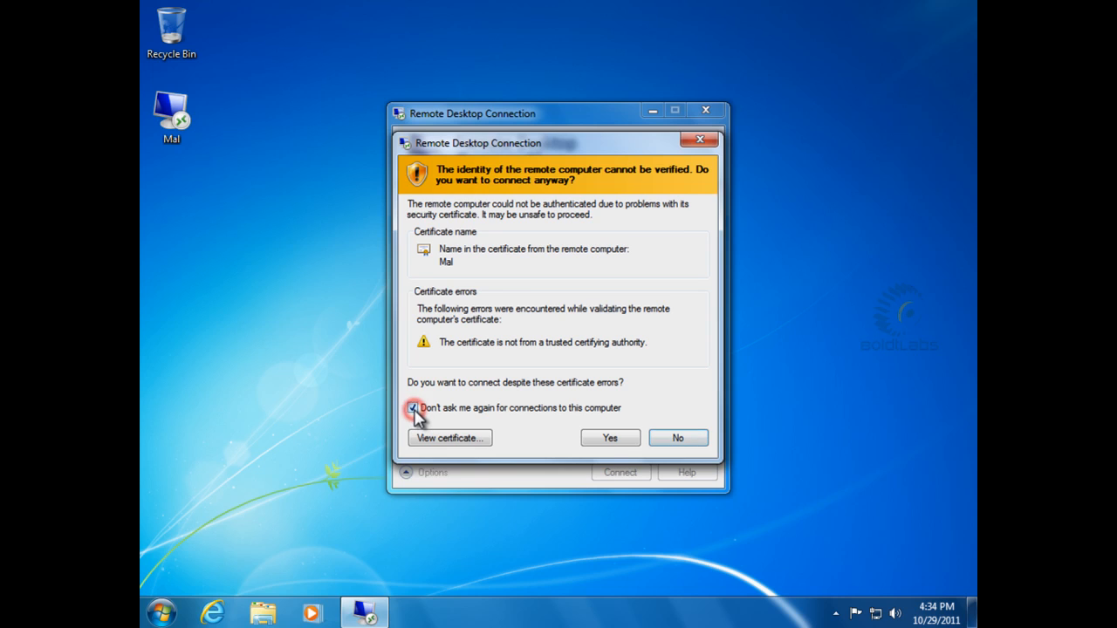
click(609, 439)
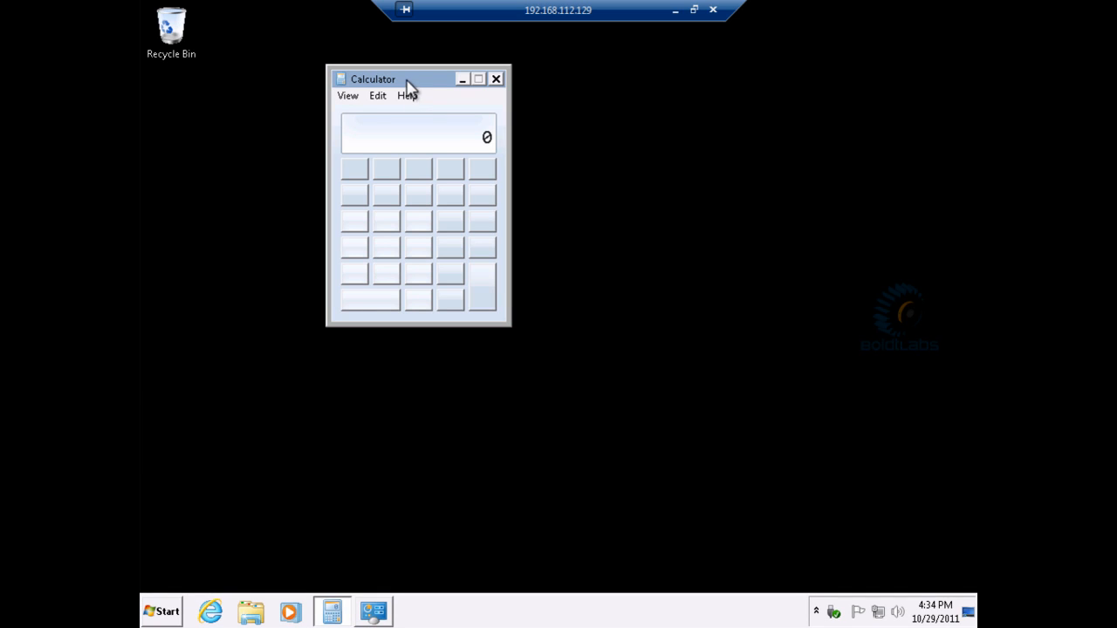
mouse_move(420, 81)
mouse_down()
mouse_move(346, 96)
mouse_move(491, 114)
mouse_move(431, 96)
mouse_up()
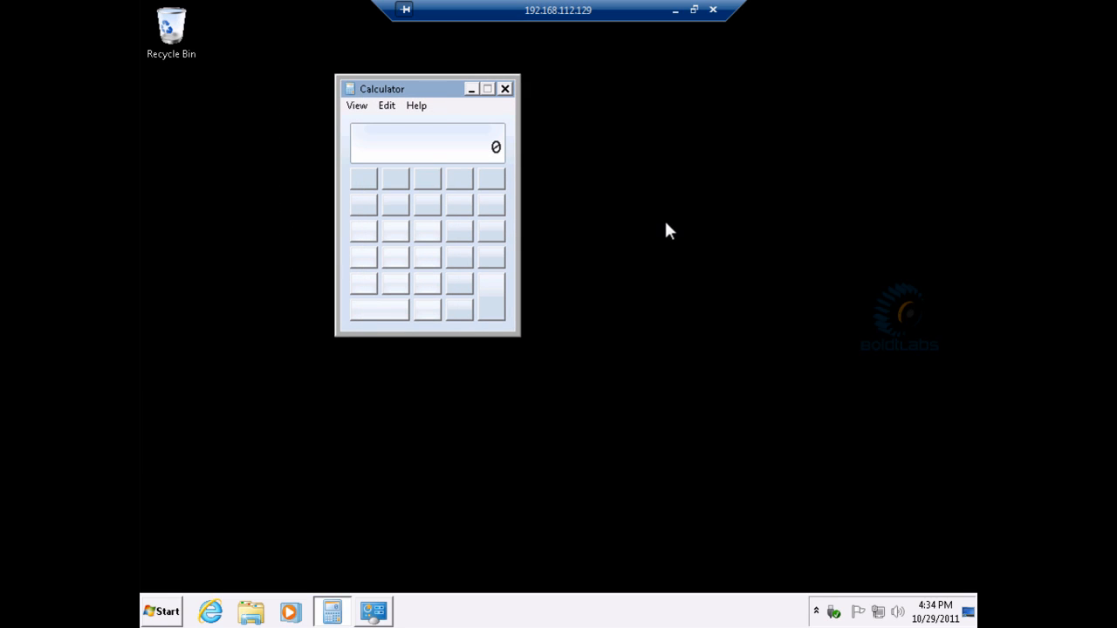
click(164, 611)
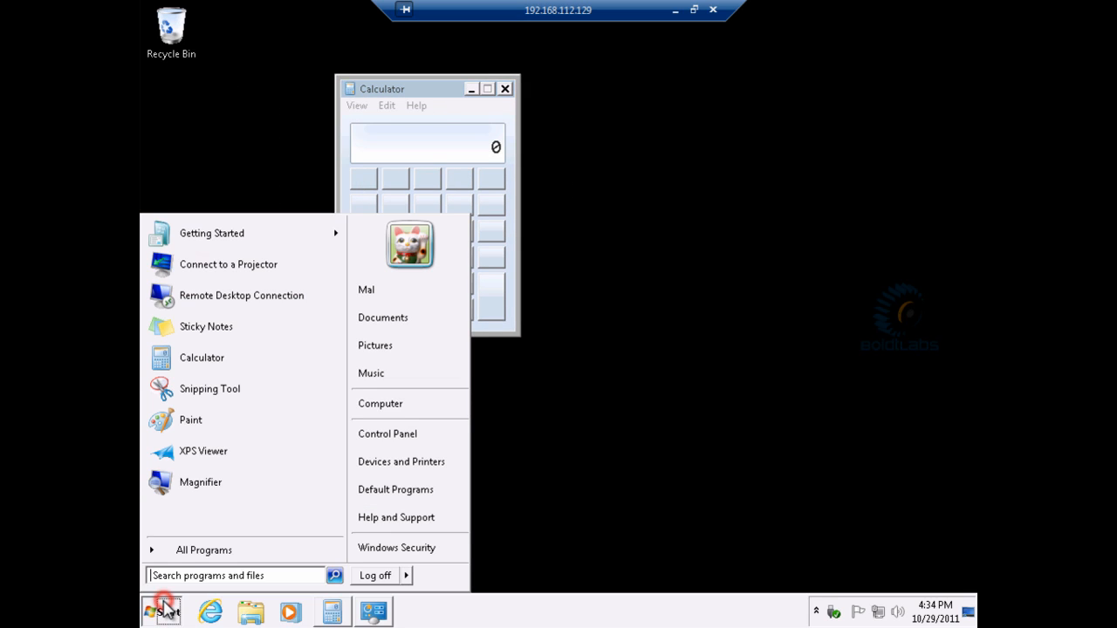
click(197, 548)
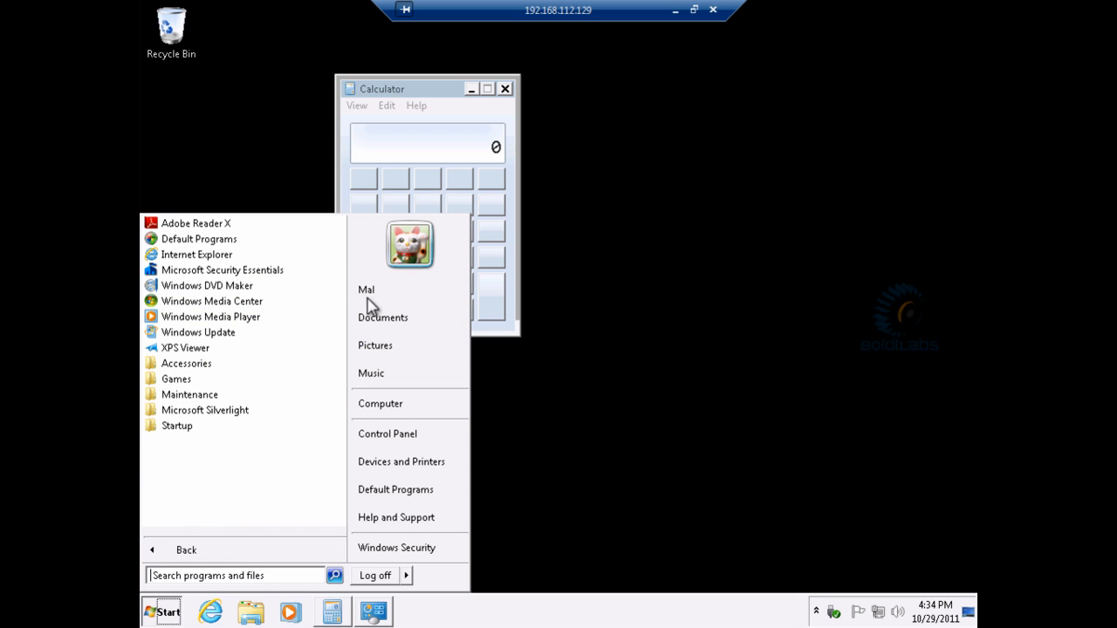
click(633, 372)
Close the Calculator on the remote computer and log off from the remote session
click(425, 89)
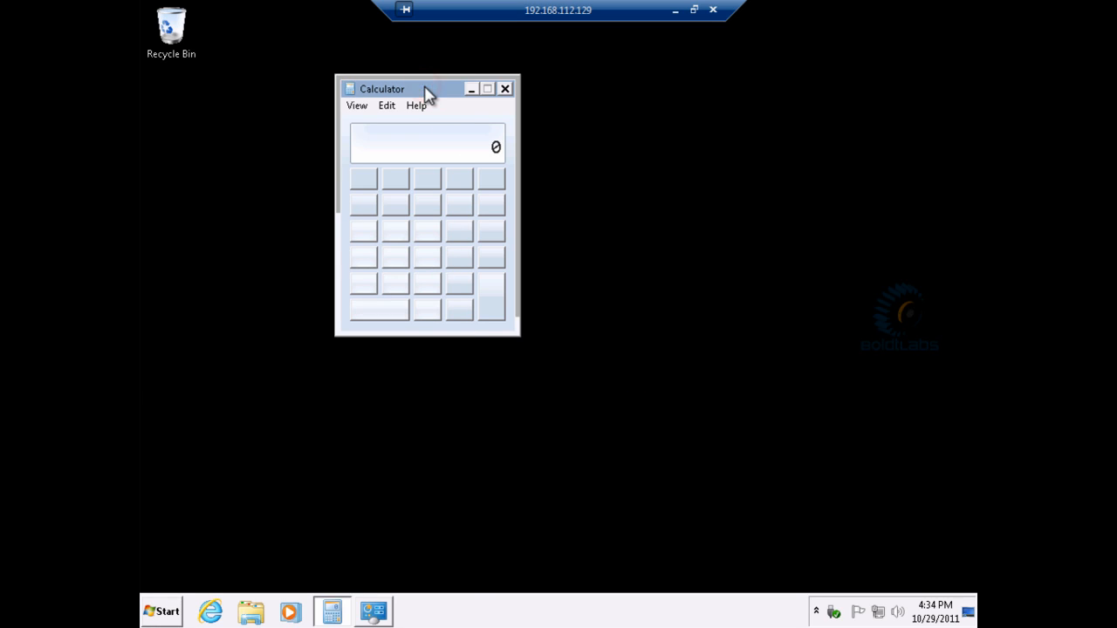
click(505, 89)
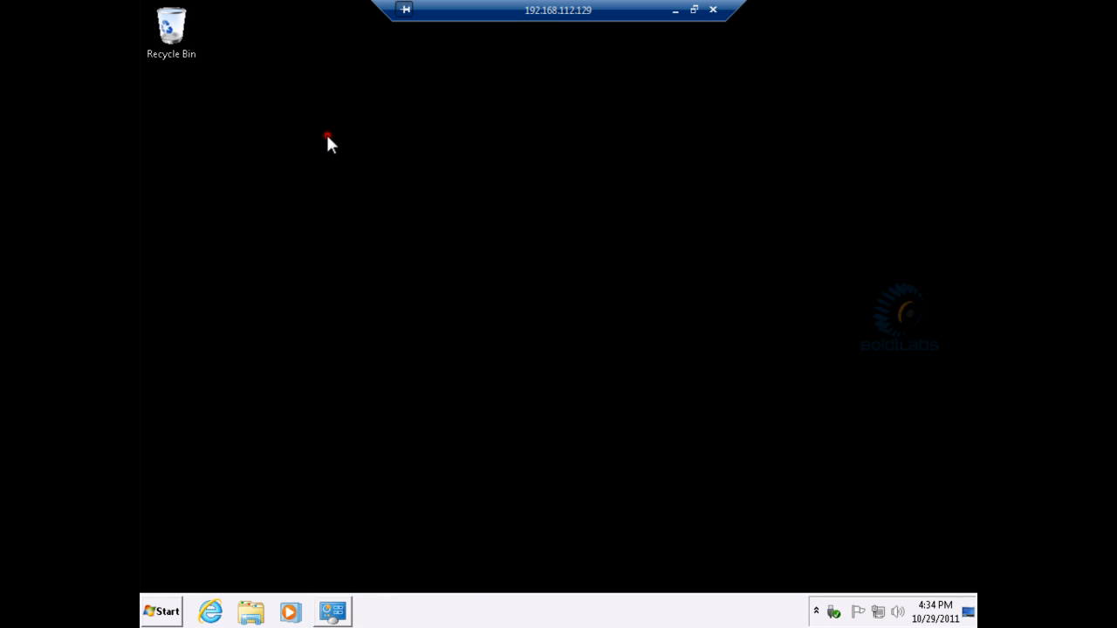
click(172, 611)
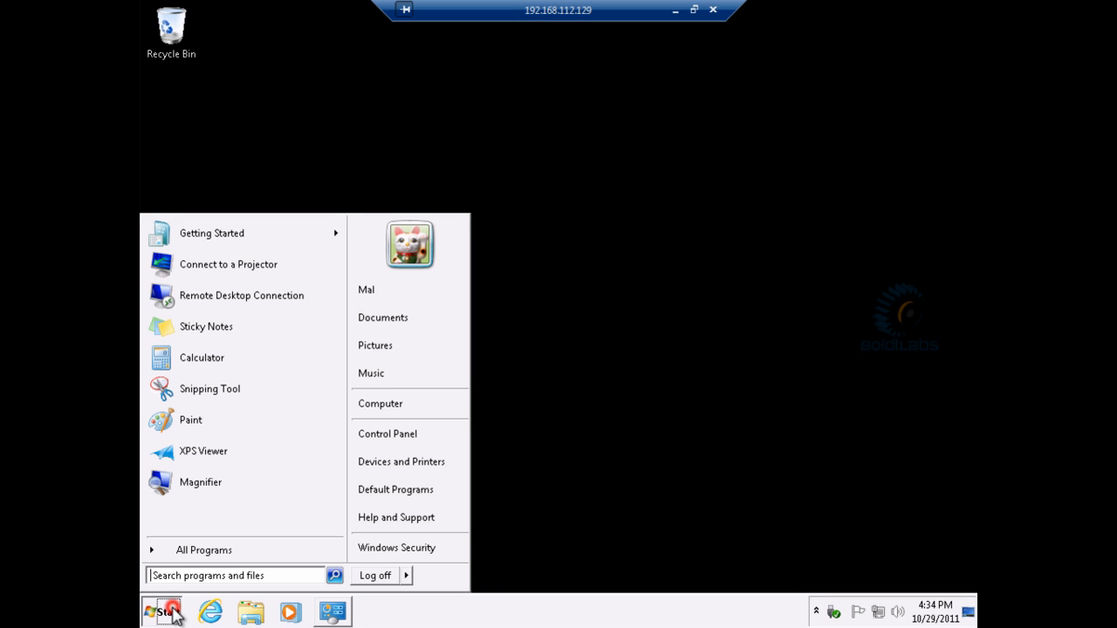
click(366, 576)
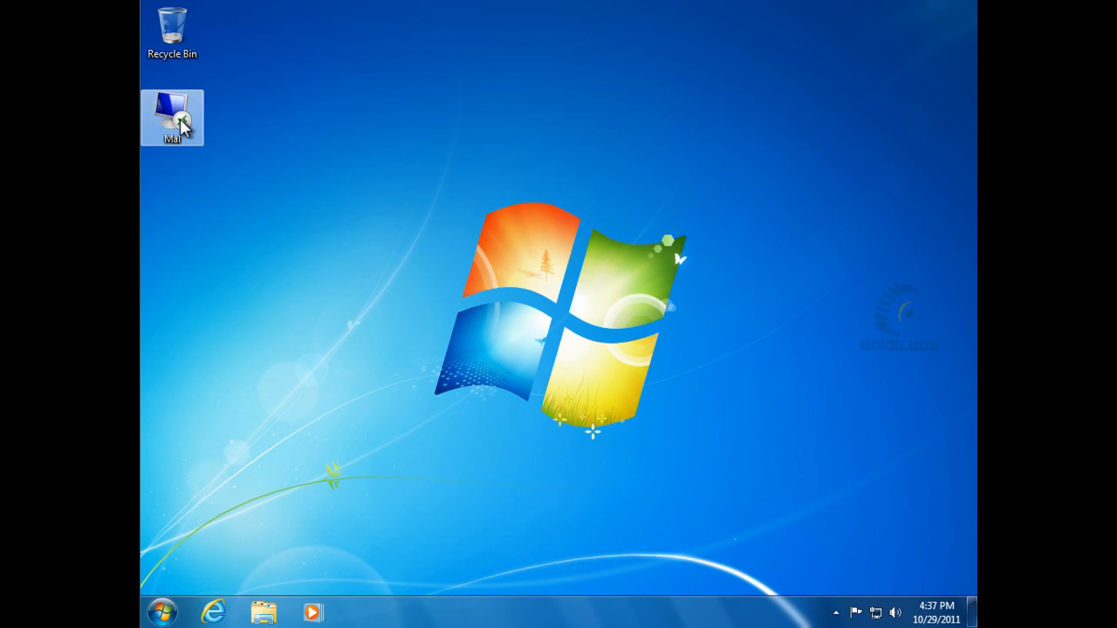
Reconnect to the remote computer with the saved Mal connection file on the Desktop, and look through its installed programs, including the Maintenance folder
double_click(174, 115)
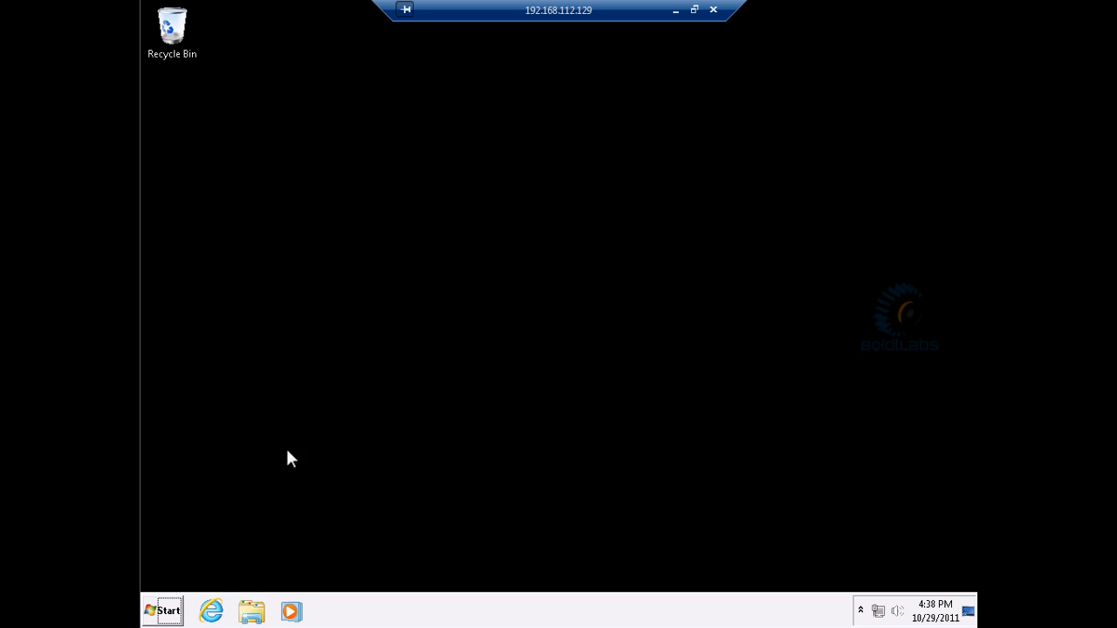
click(166, 611)
click(186, 554)
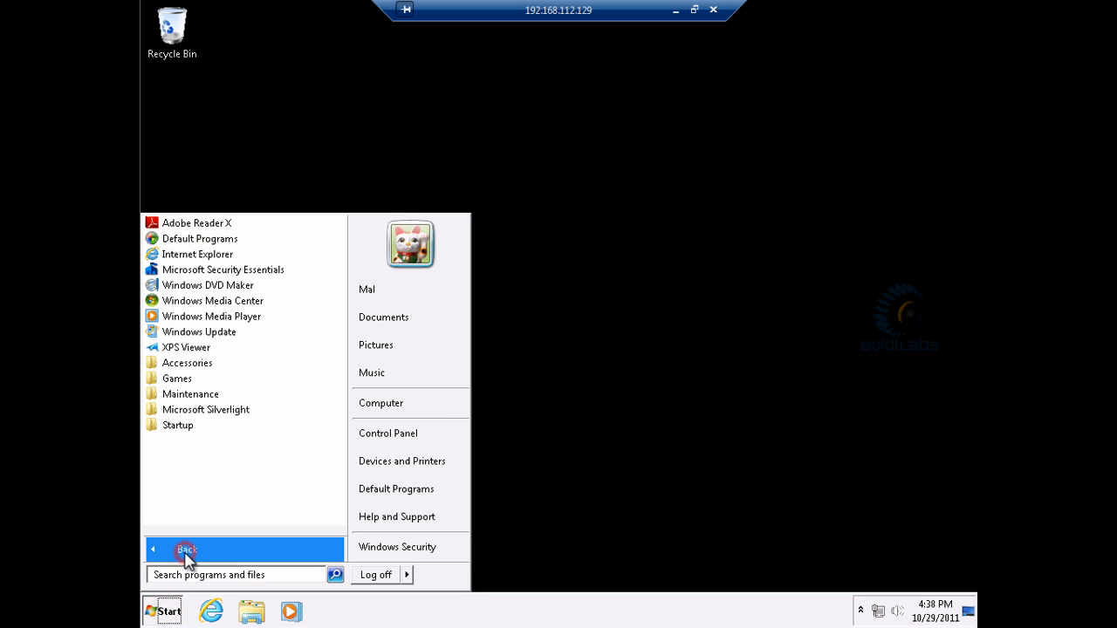
click(194, 394)
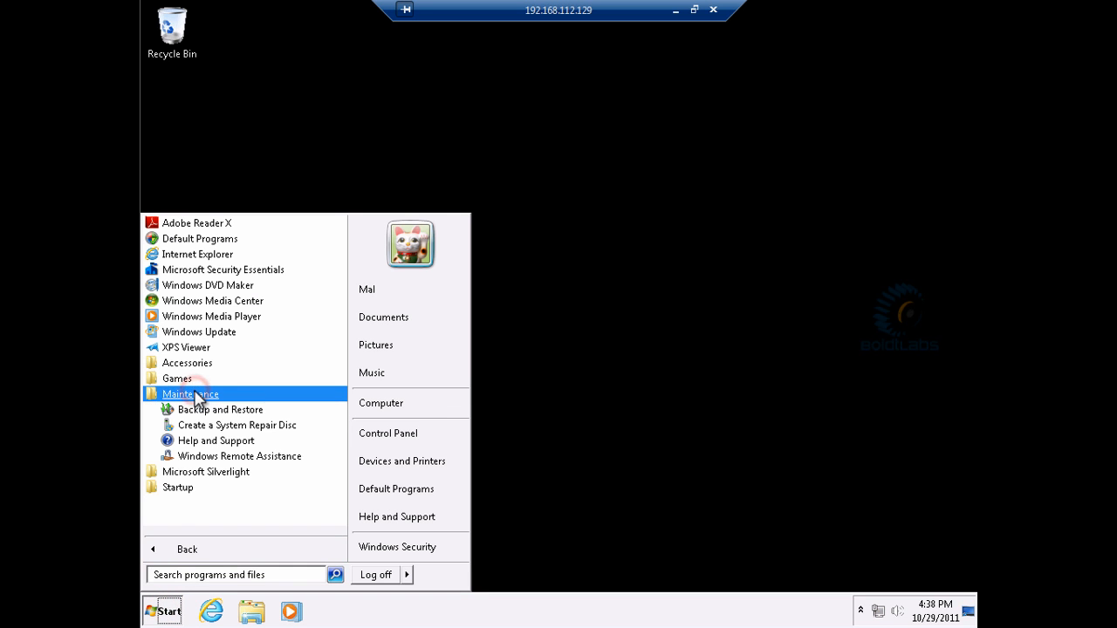
click(241, 145)
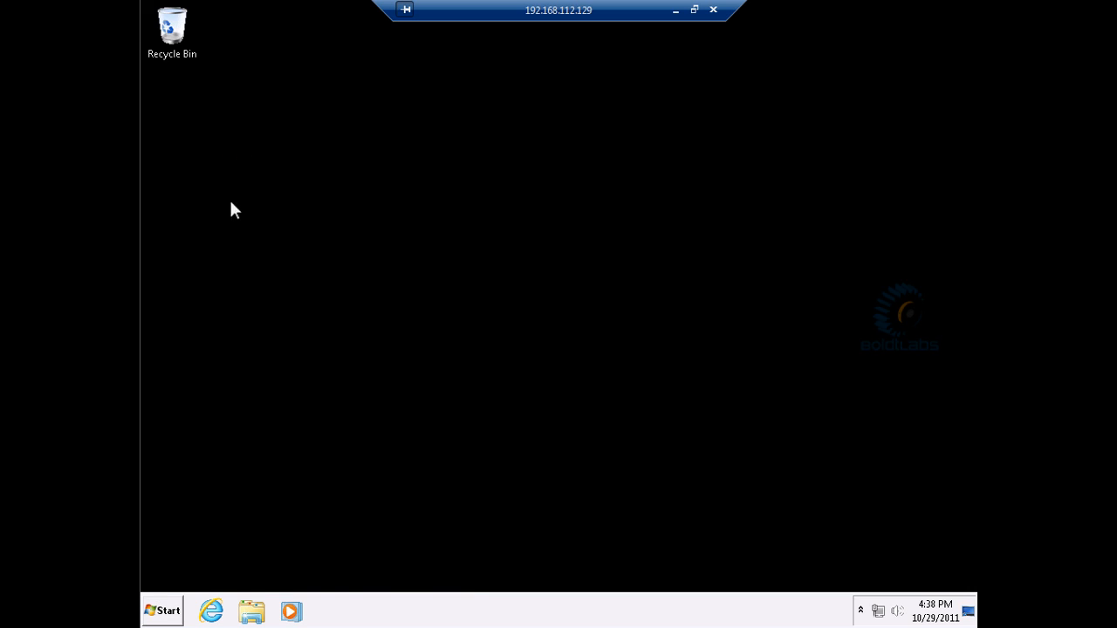
Log off from the reopened remote session on 192.168.112.129
click(157, 608)
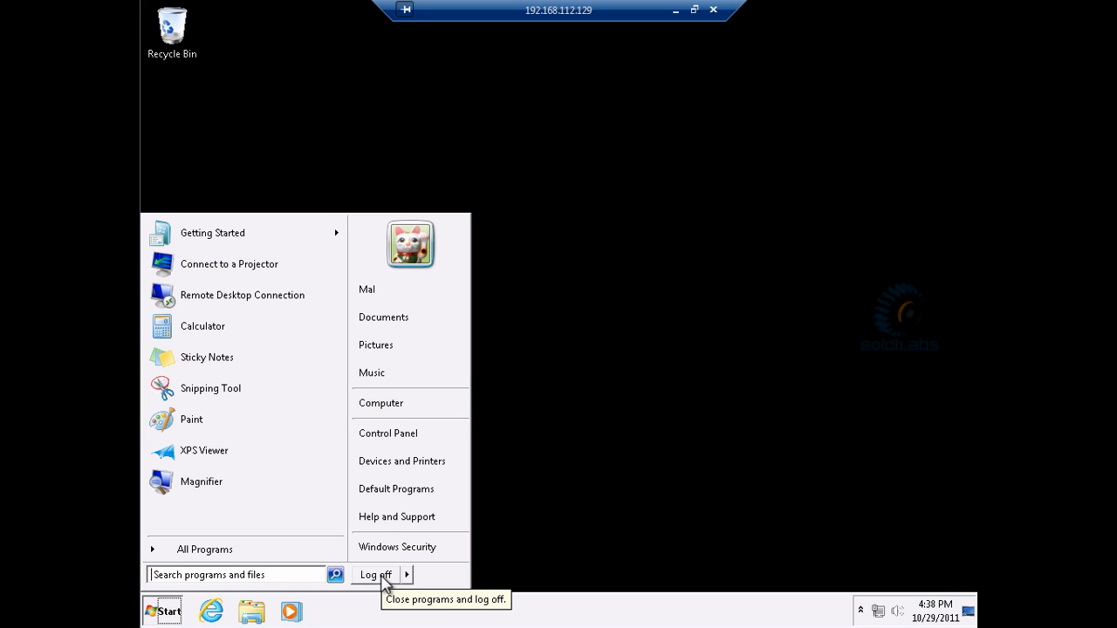
click(381, 579)
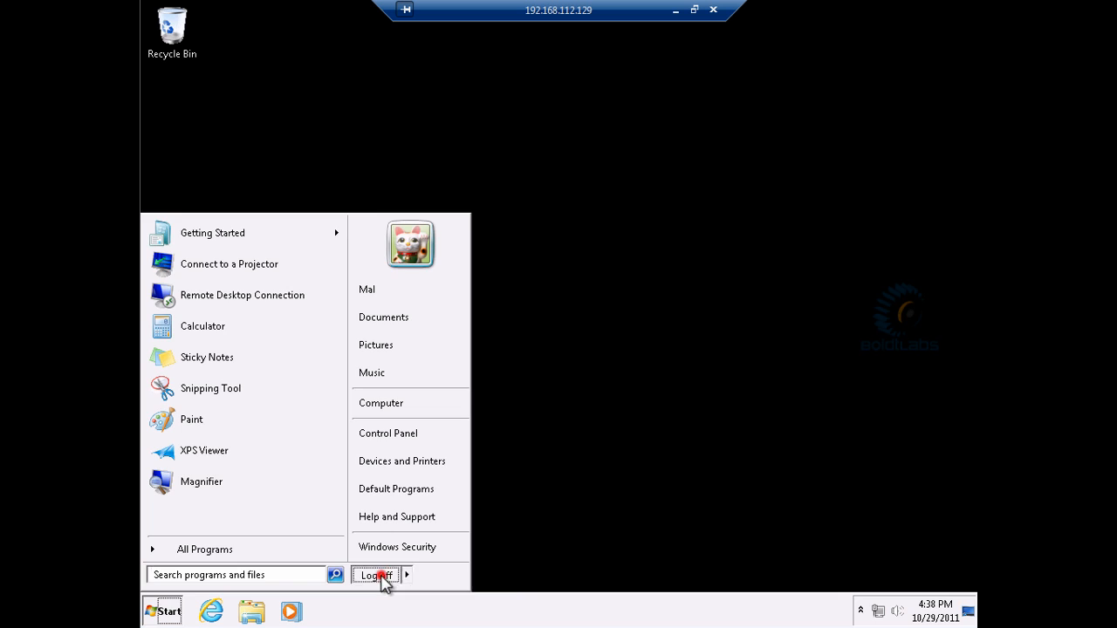